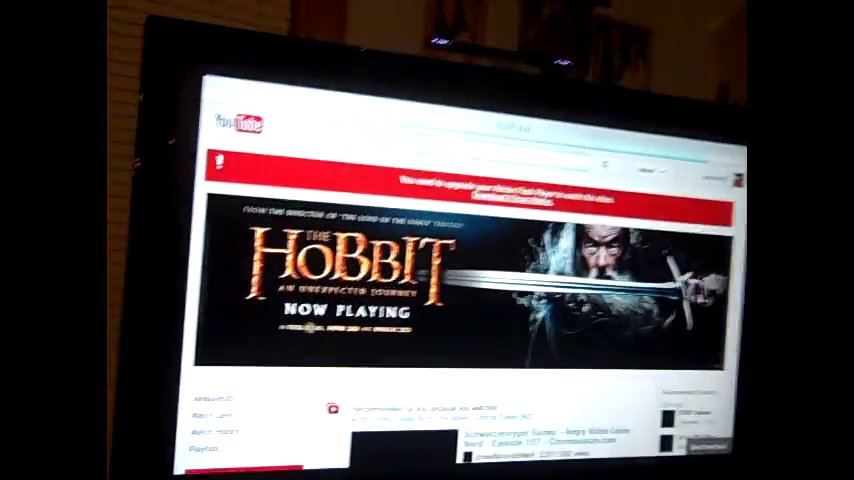
{"action": "scroll", "coordinate": [490, 250], "scroll_direction": "down", "scroll_amount": 5}
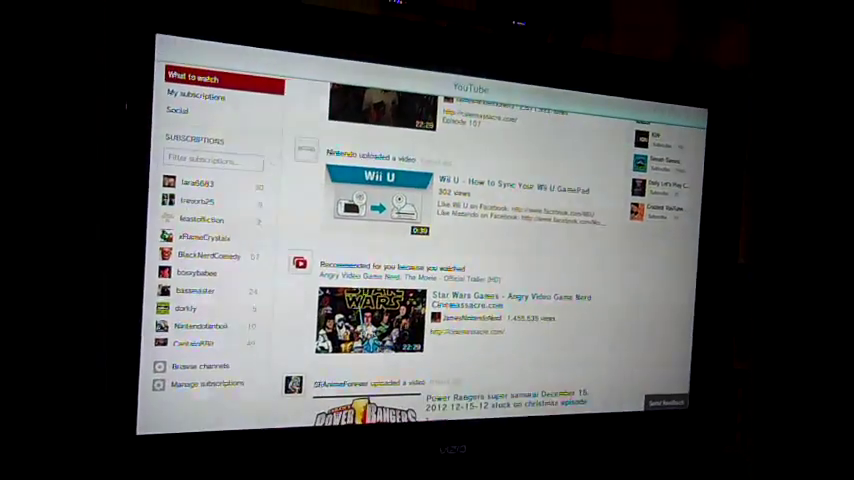
{"action": "scroll", "coordinate": [490, 250], "scroll_direction": "up", "scroll_amount": 4}
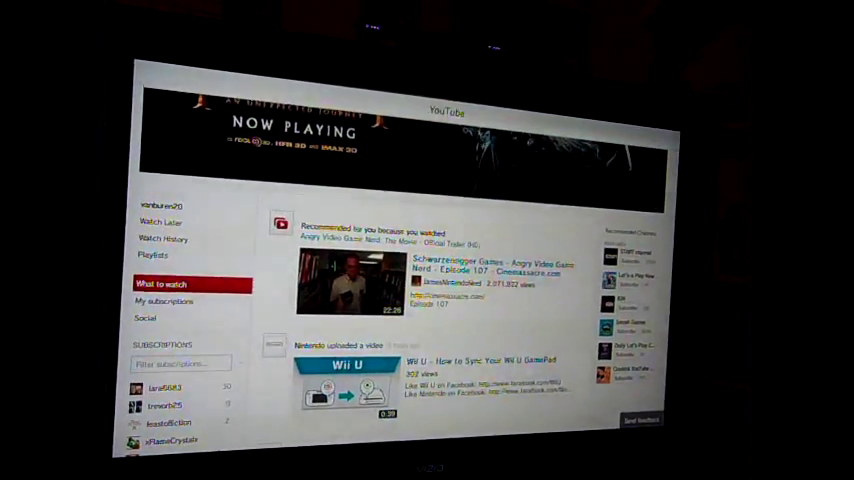
{"action": "scroll", "coordinate": [450, 300], "scroll_direction": "down", "scroll_amount": 2}
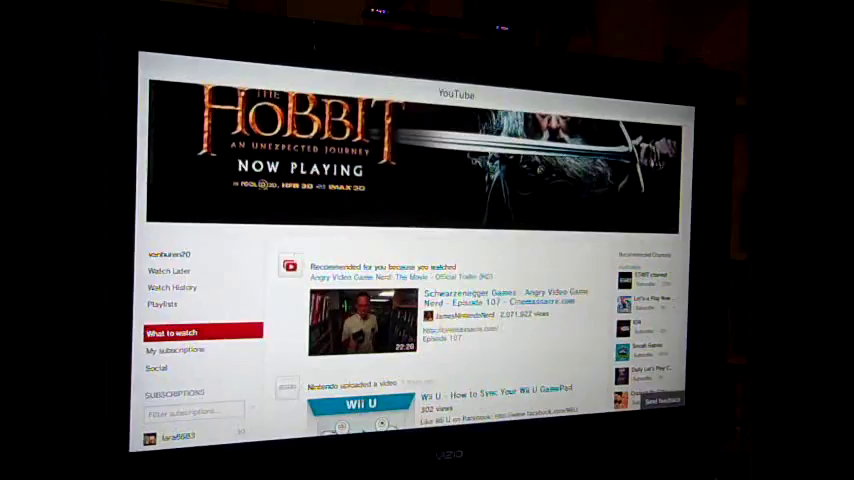
{"action": "scroll", "coordinate": [450, 300], "scroll_direction": "down", "scroll_amount": 2}
{"action": "scroll", "coordinate": [450, 300], "scroll_direction": "down", "scroll_amount": 3}
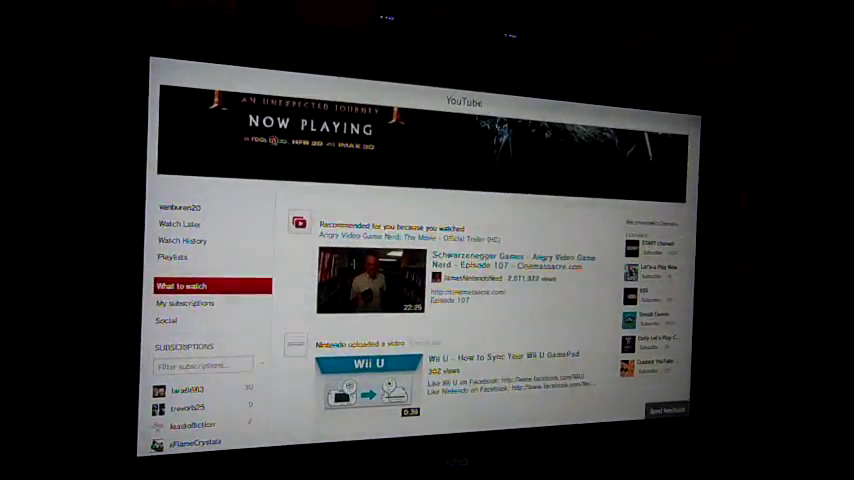
{"action": "scroll", "coordinate": [450, 300], "scroll_direction": "up", "scroll_amount": 2}
{"action": "scroll", "coordinate": [450, 300], "scroll_direction": "down", "scroll_amount": 2}
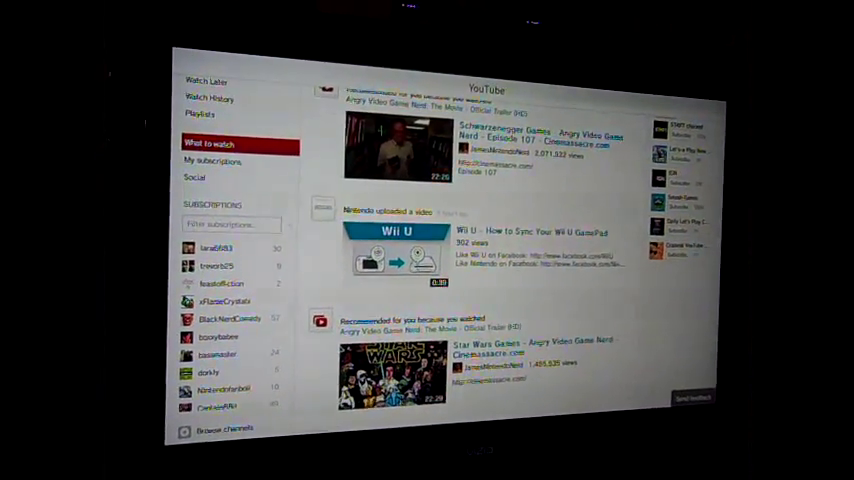
{"action": "scroll", "coordinate": [450, 300], "scroll_direction": "up", "scroll_amount": 3}
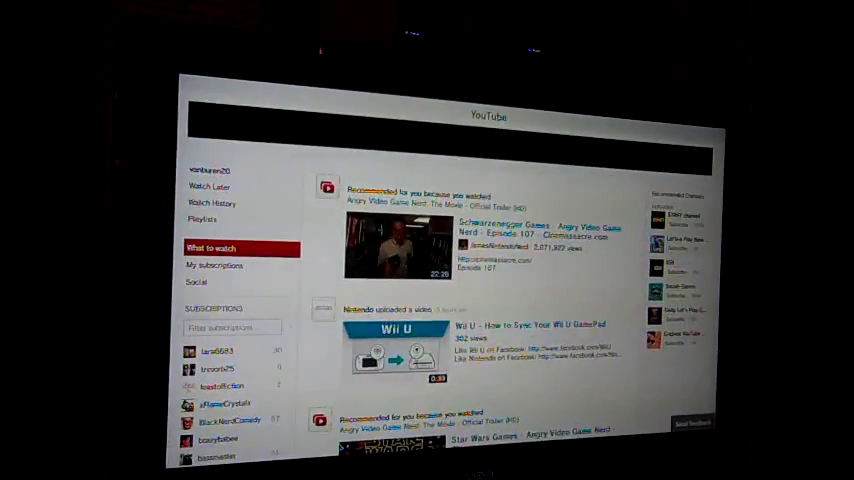
{"action": "scroll", "coordinate": [450, 300], "scroll_direction": "up", "scroll_amount": 2}
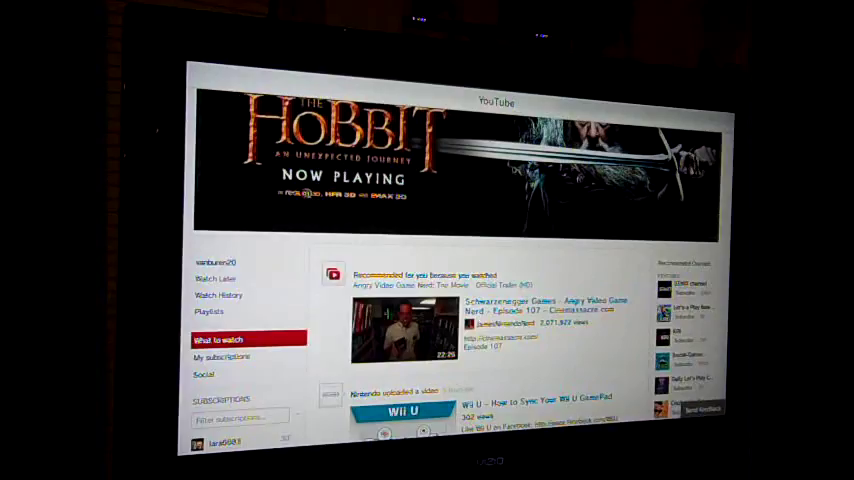
{"action": "scroll", "coordinate": [450, 300], "scroll_direction": "down", "scroll_amount": 3}
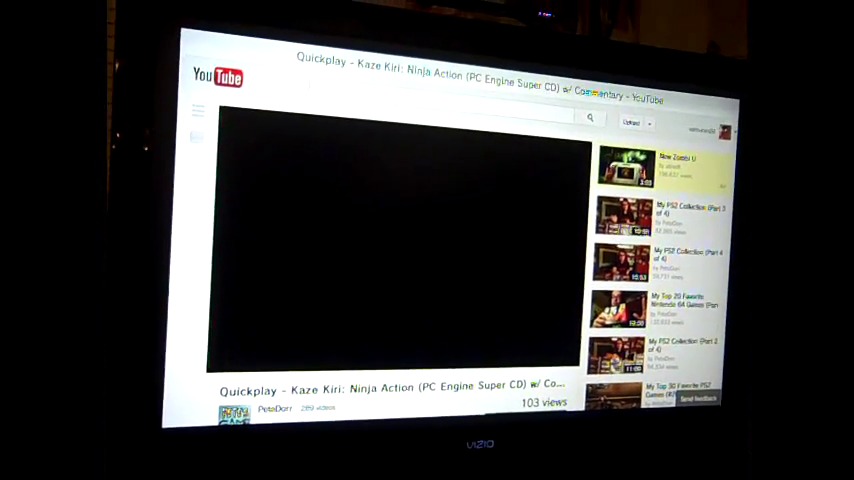
{"action": "scroll", "coordinate": [390, 240], "scroll_direction": "down", "scroll_amount": 5}
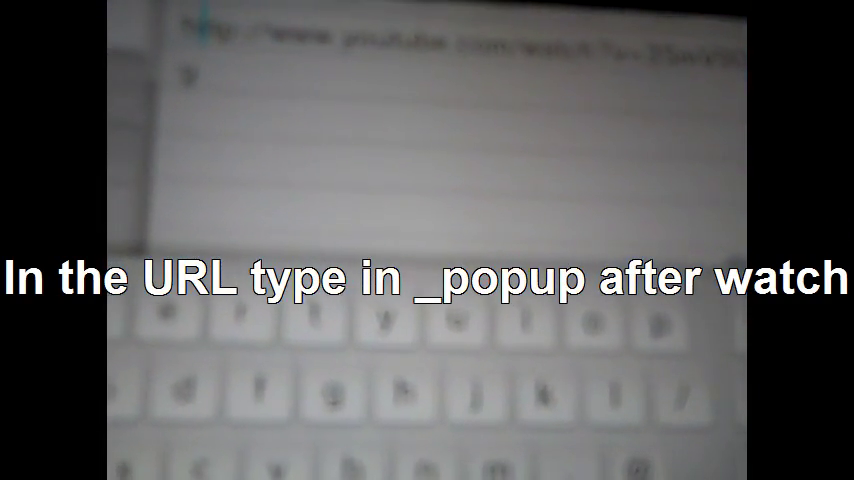
- Open the Kaze Kiri Quickplay watch URL for editing in the address bar
{"action": "left_click", "coordinate": [545, 98]}
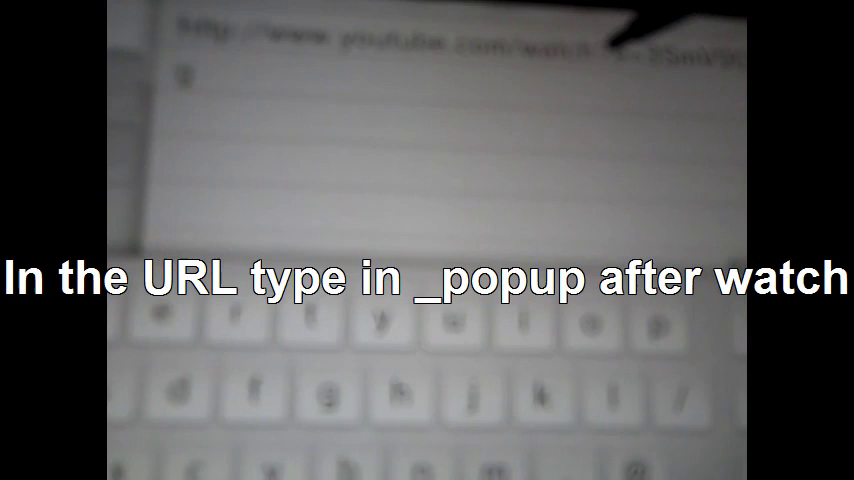